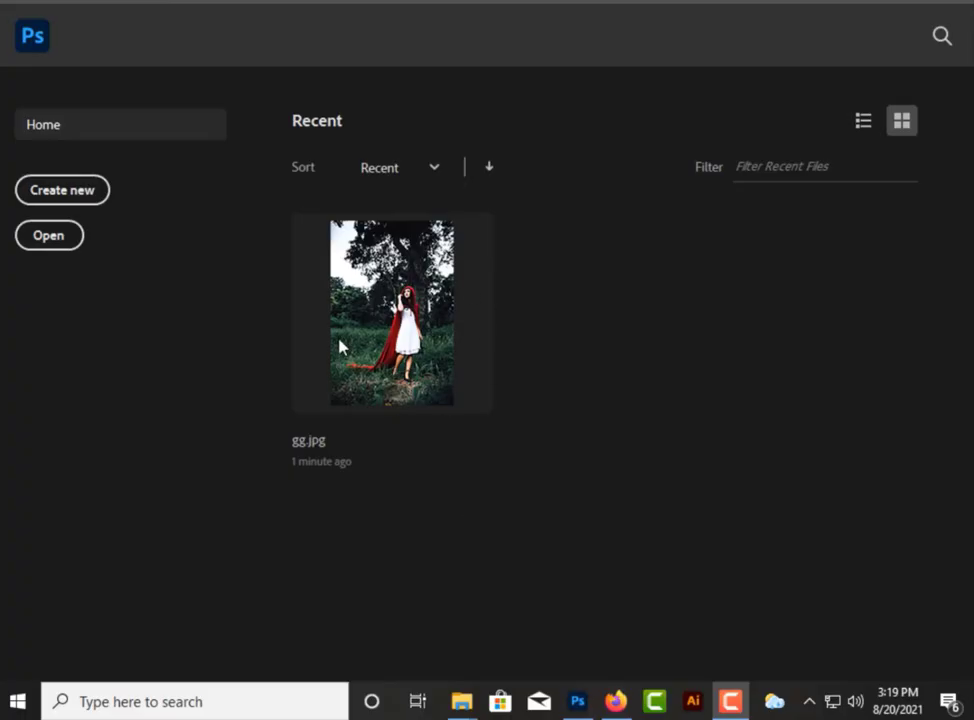
Open the forest portrait gg.jpg and duplicate its Background layer as Background copy
click(298, 383)
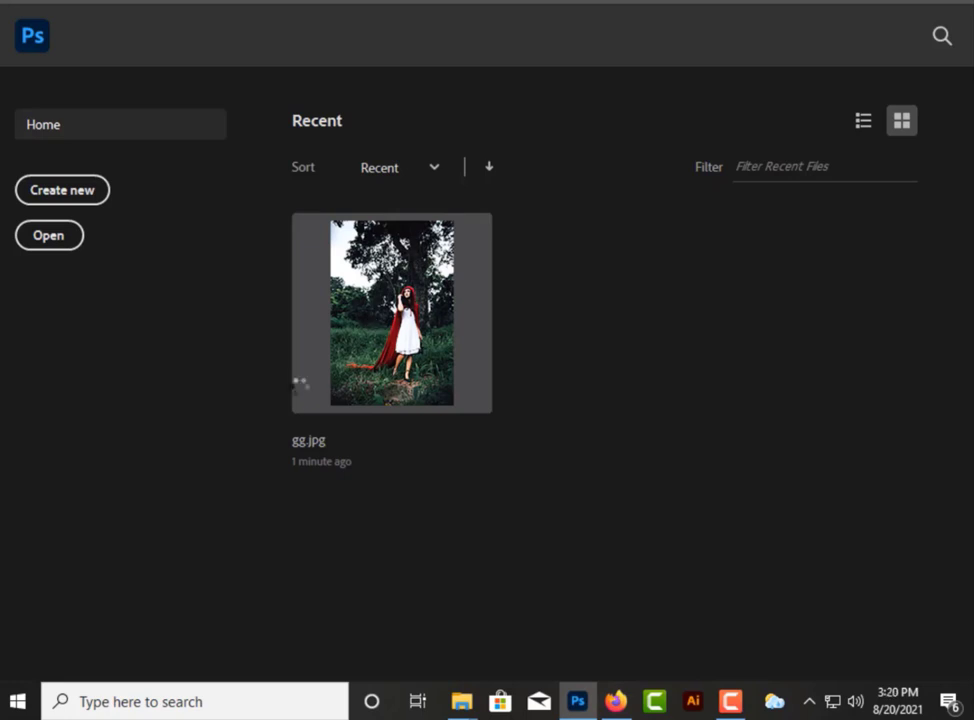
right_click(763, 352)
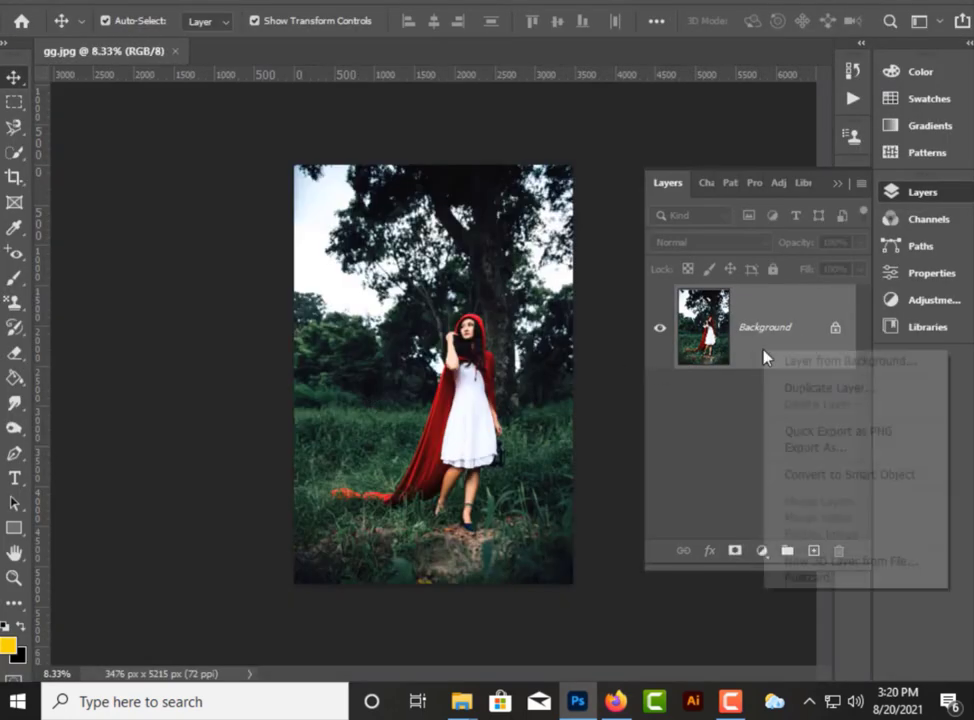
click(815, 390)
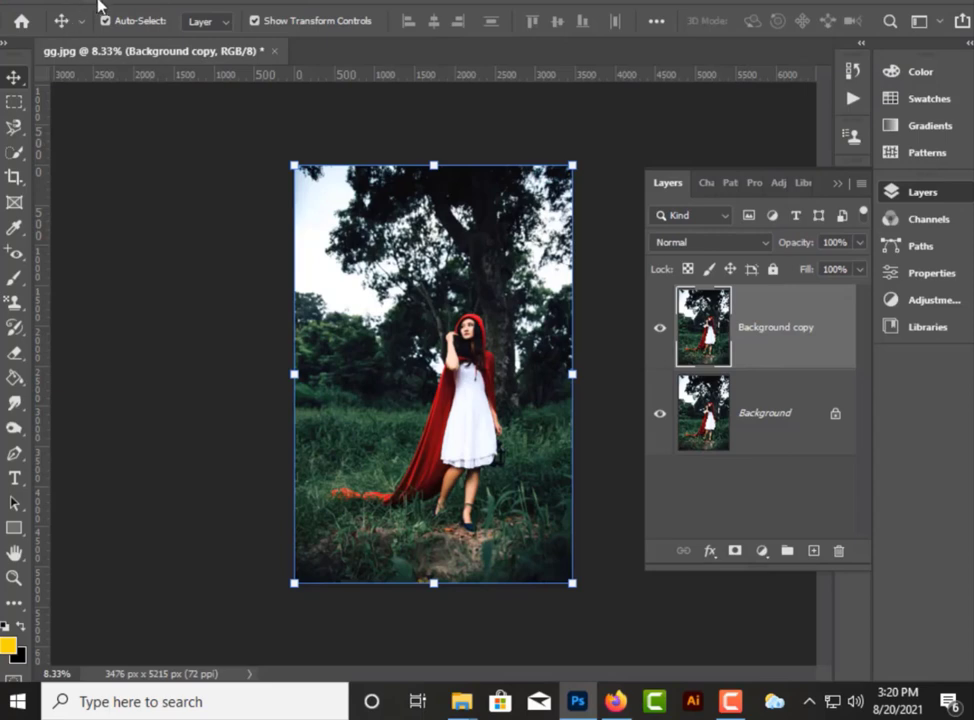
click(100, 3)
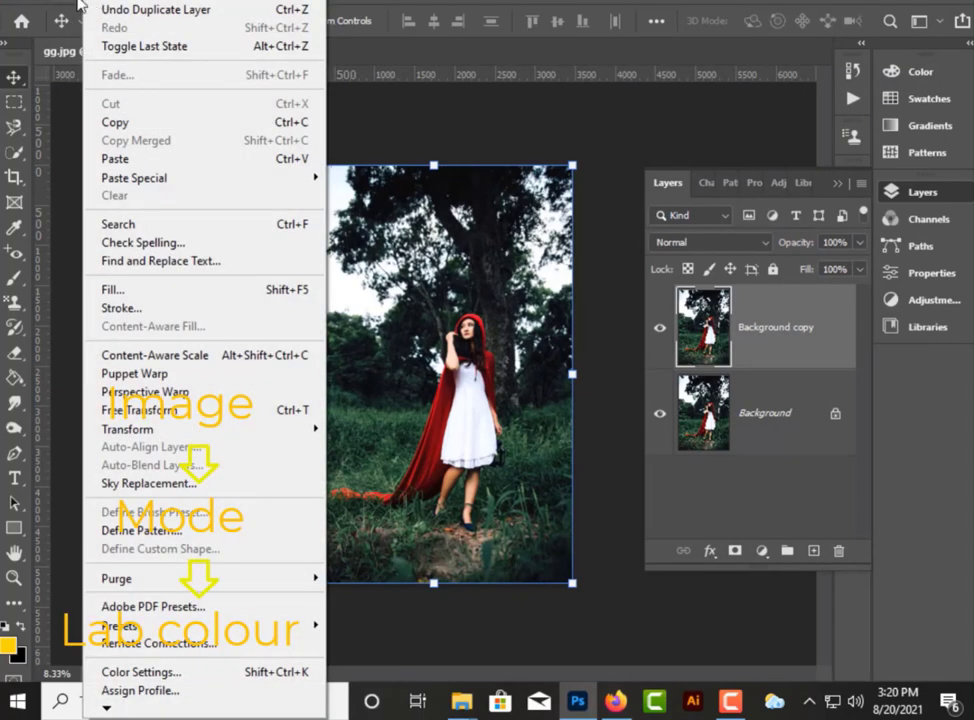
Convert the image to Lab Color mode without flattening the layers
click(78, 3)
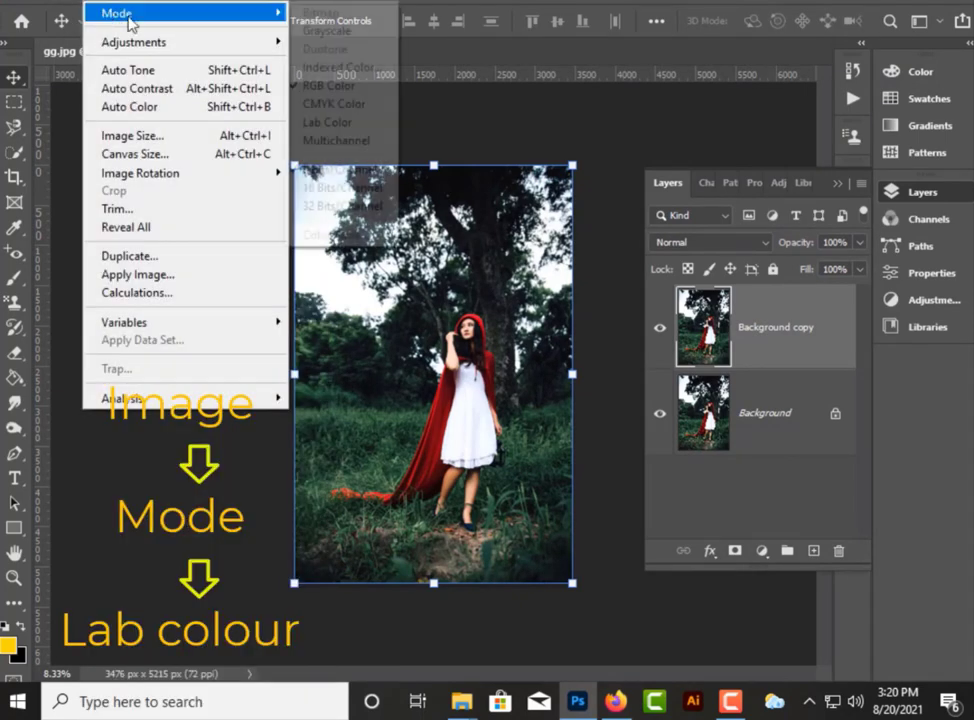
mouse_move(180, 13)
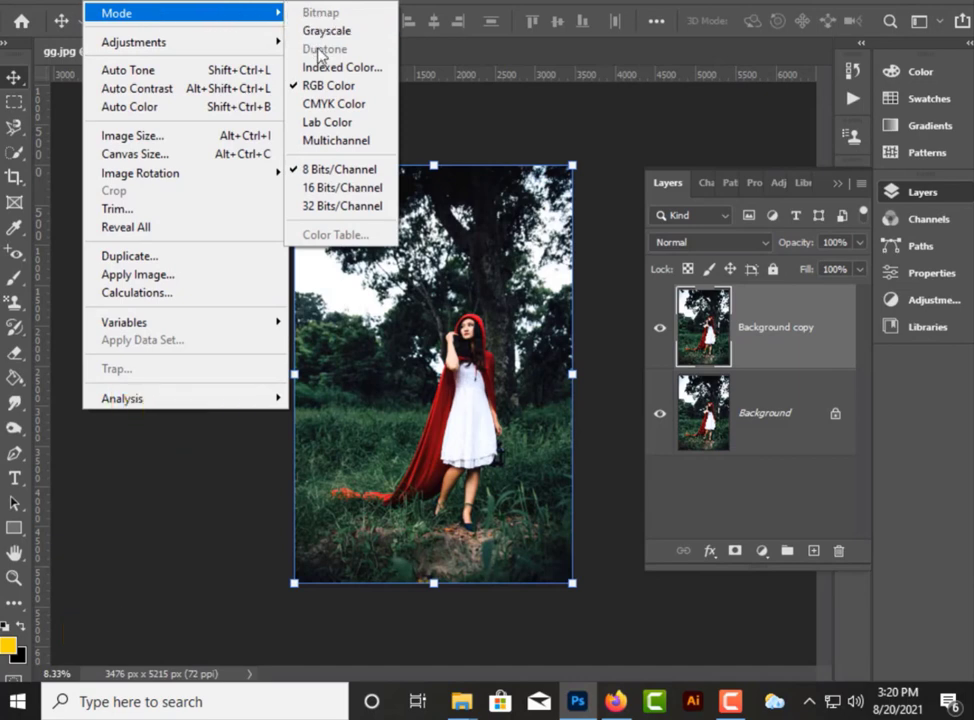
click(345, 124)
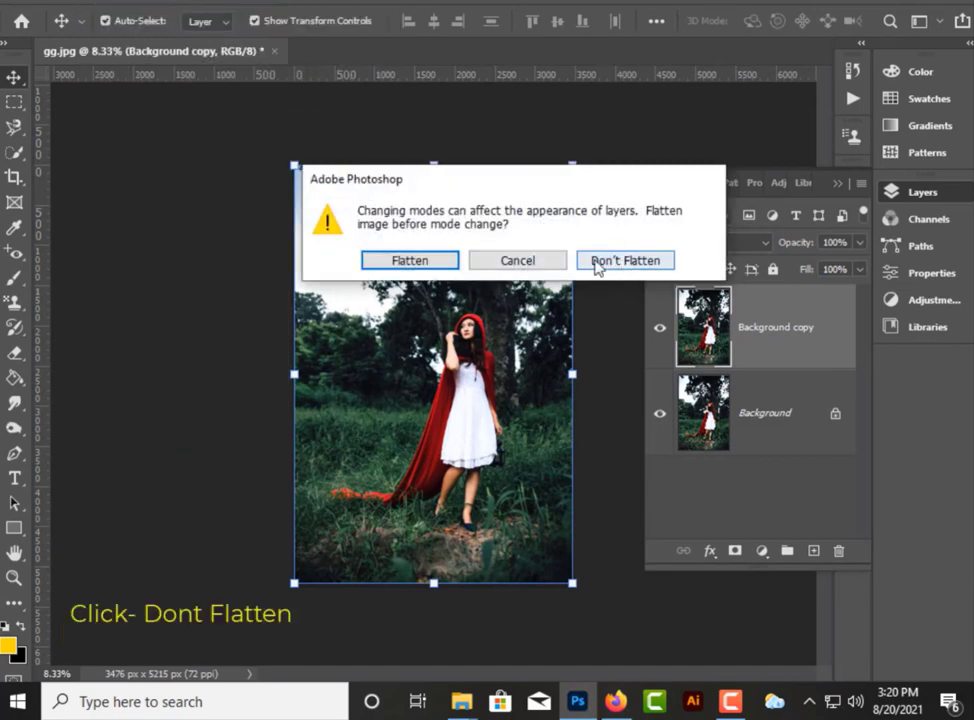
click(624, 260)
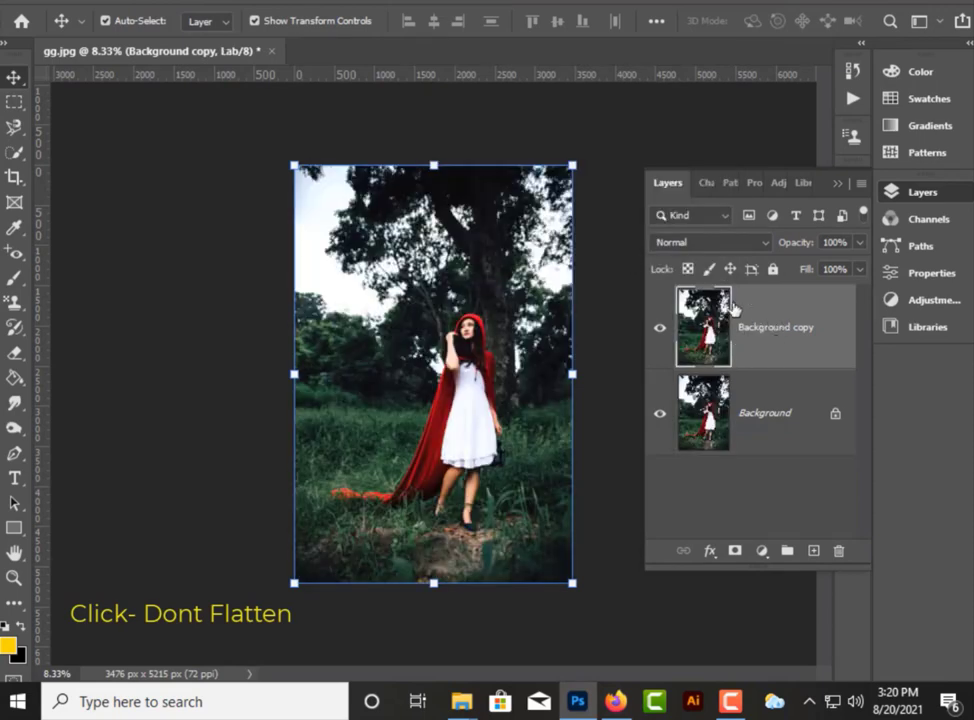
Copy the a channel over the b channel so the forest turns teal-blue and the cloak stays red
click(706, 183)
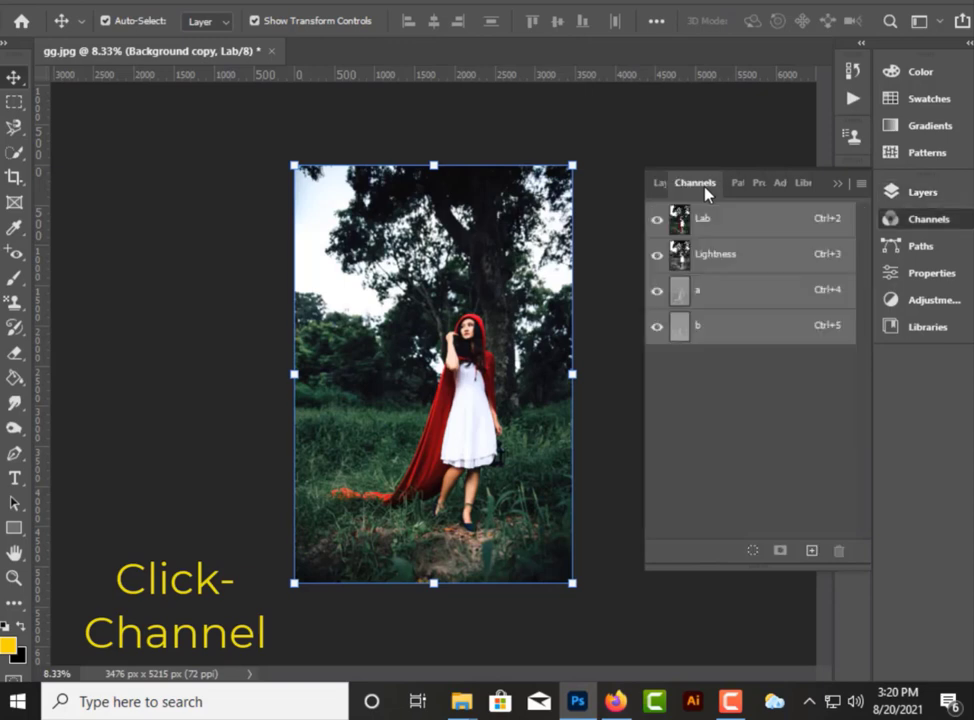
click(716, 291)
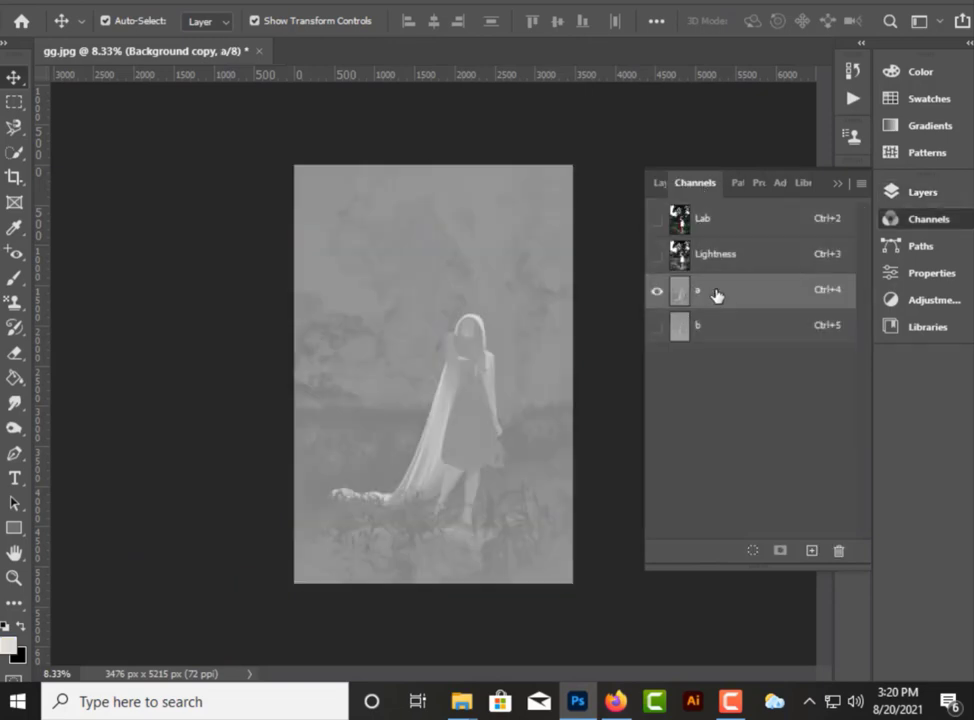
key(ctrl+a)
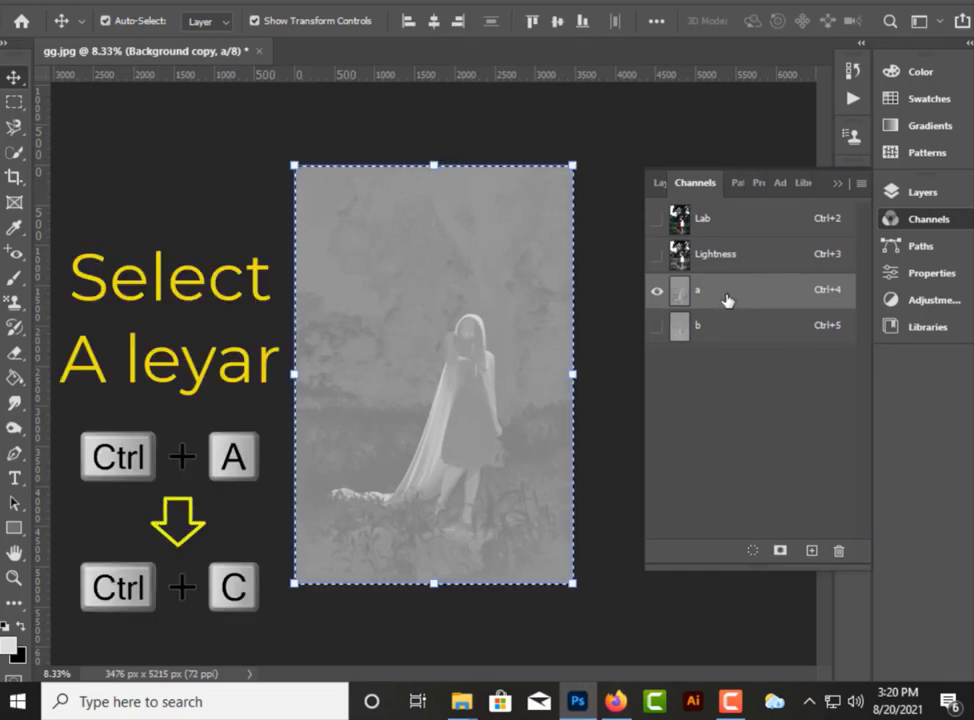
key(ctrl+c)
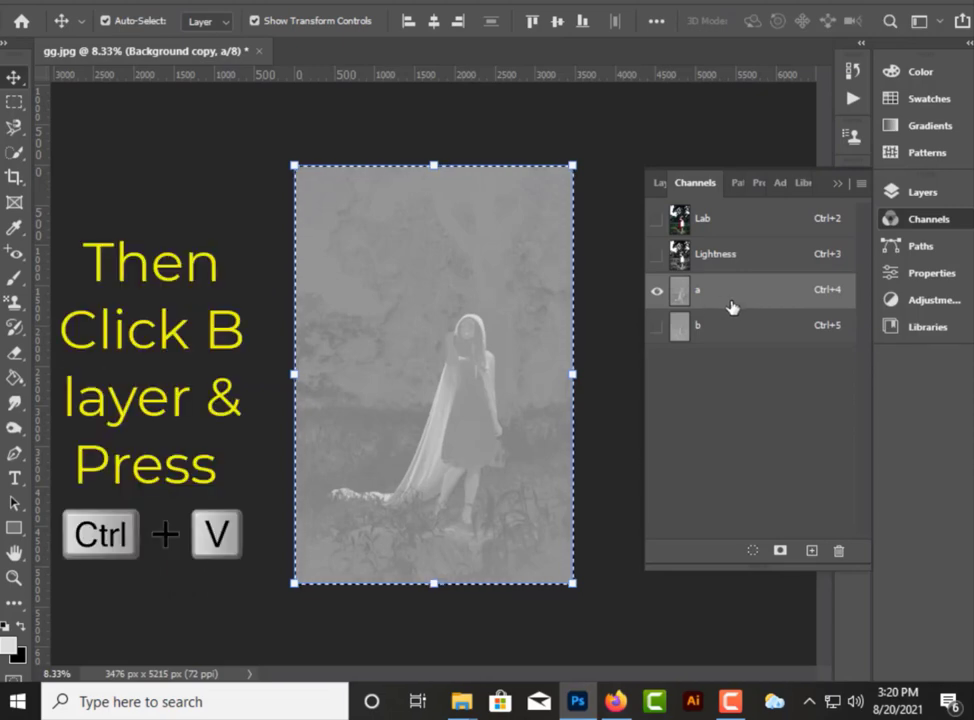
click(732, 333)
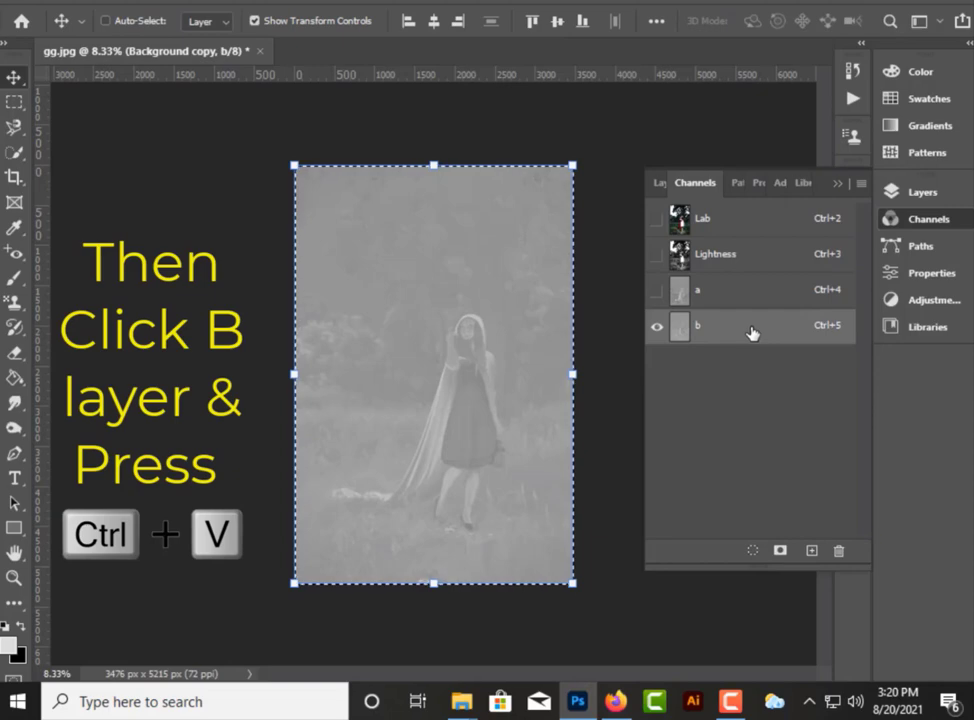
key(ctrl+v)
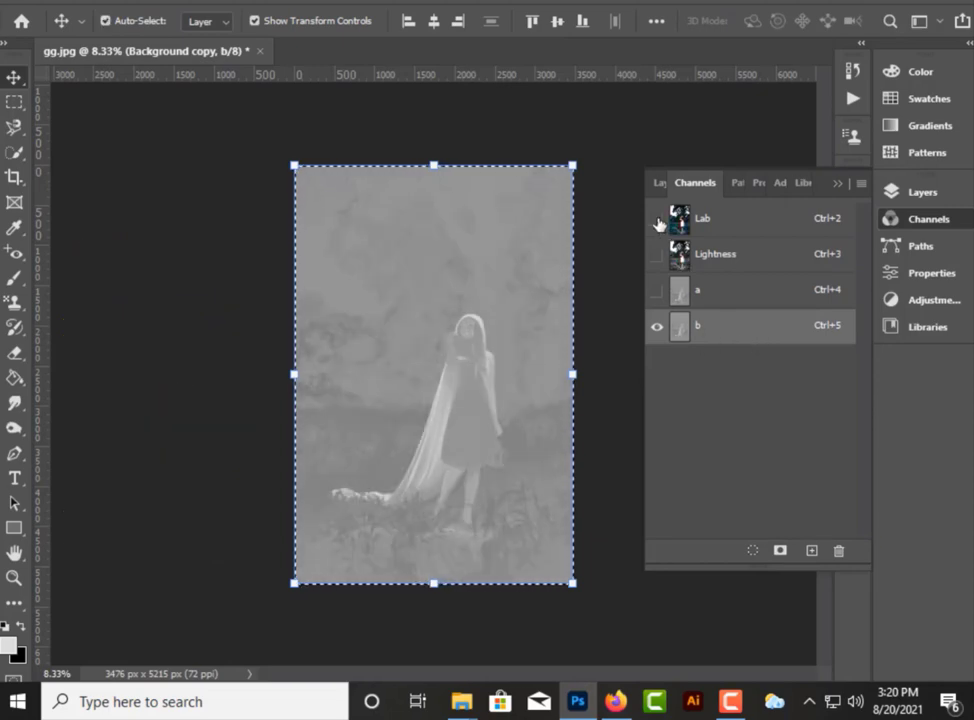
click(657, 219)
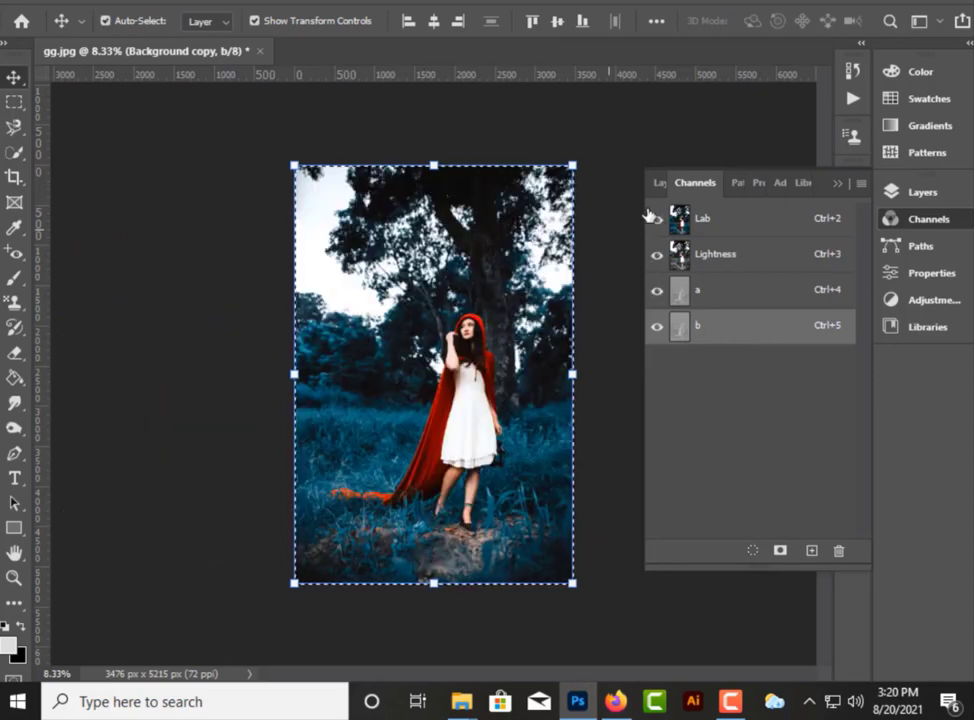
click(658, 184)
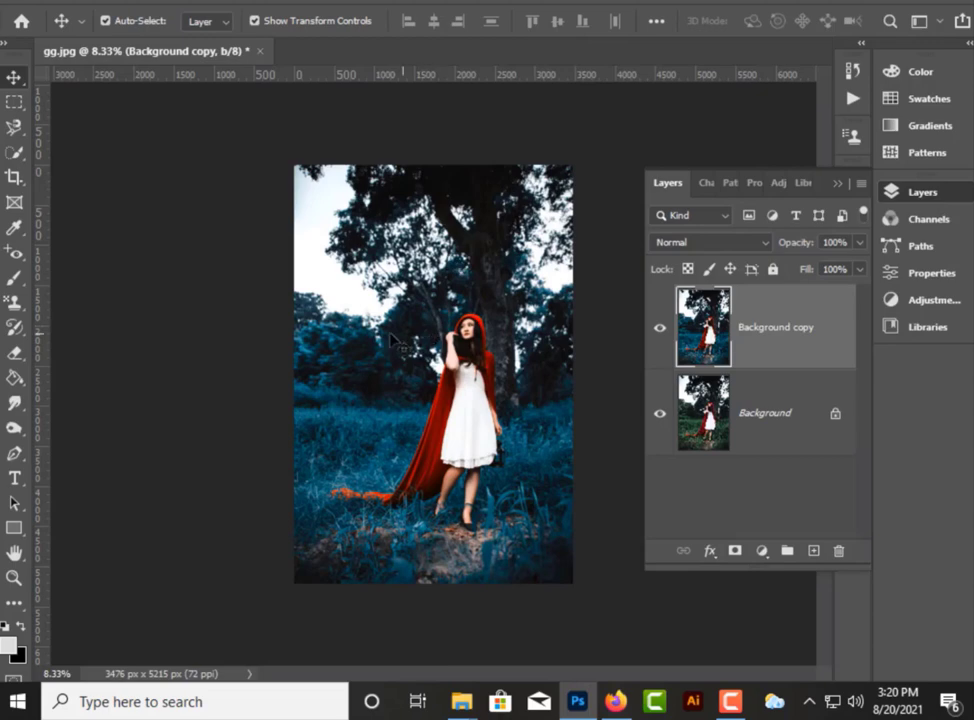
Convert the image back to RGB Color mode, keeping both layers unflattened
click(98, 4)
mouse_move(180, 13)
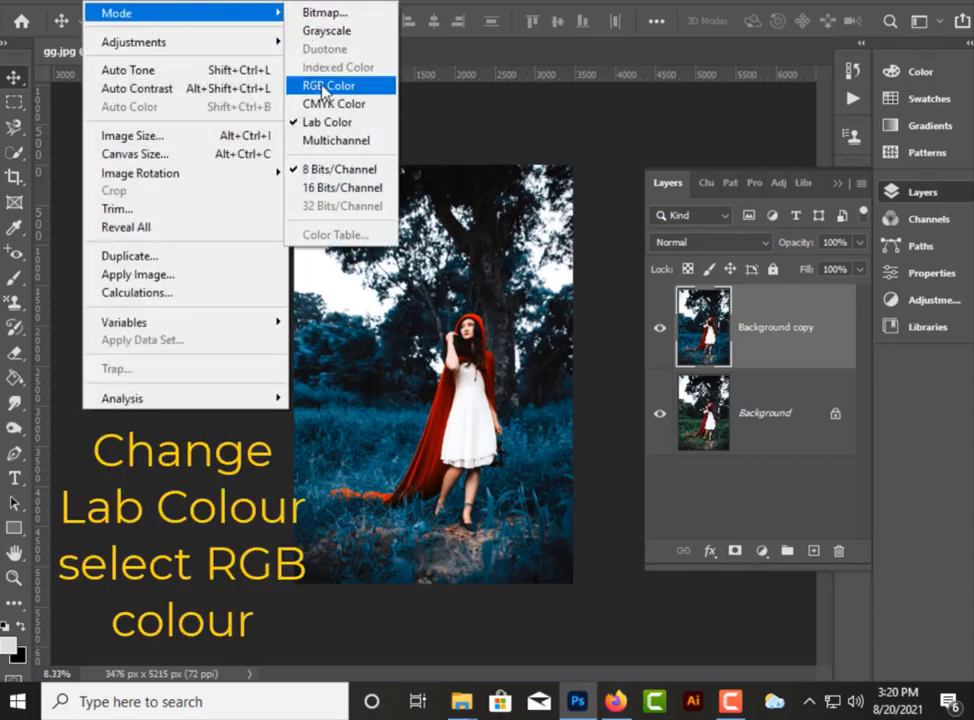
click(323, 86)
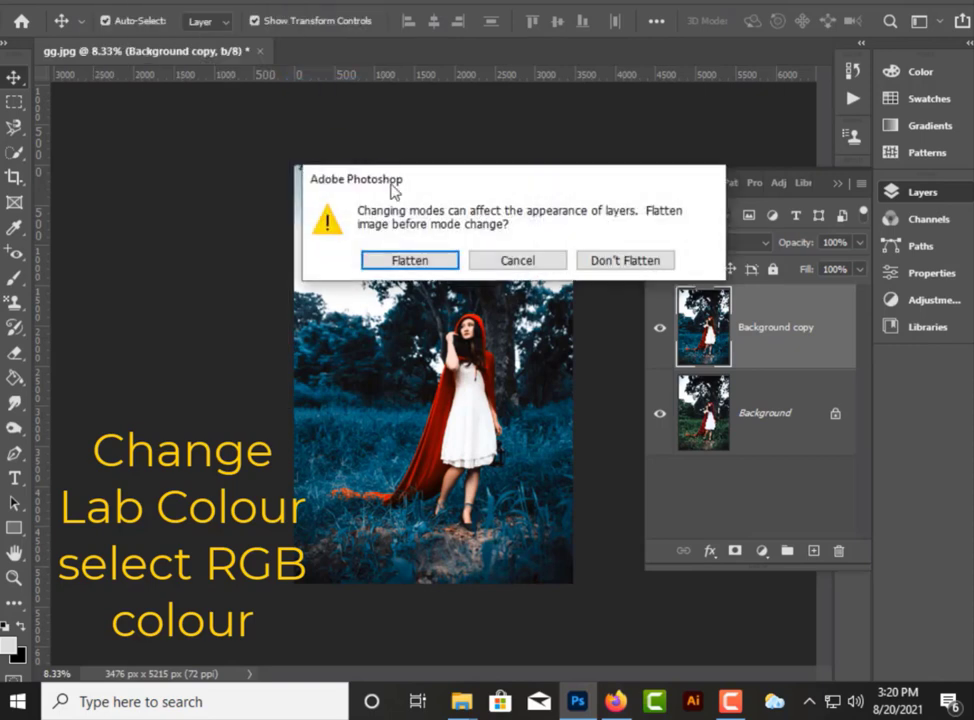
click(627, 261)
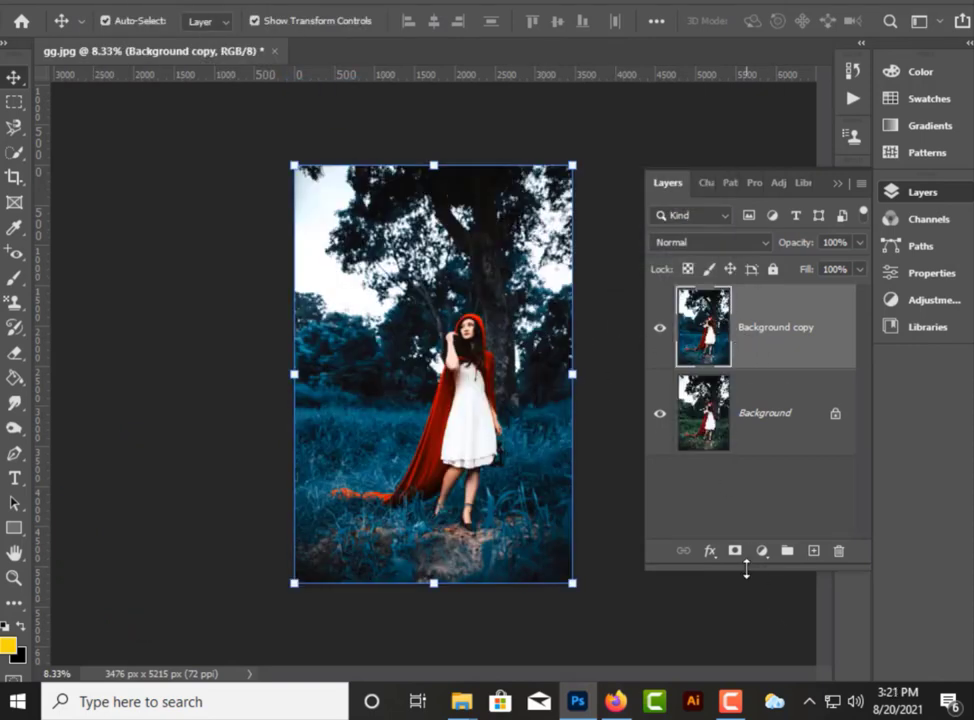
Add a Hue/Saturation adjustment layer targeting the colour range sampled from the blue grass
click(762, 550)
click(800, 370)
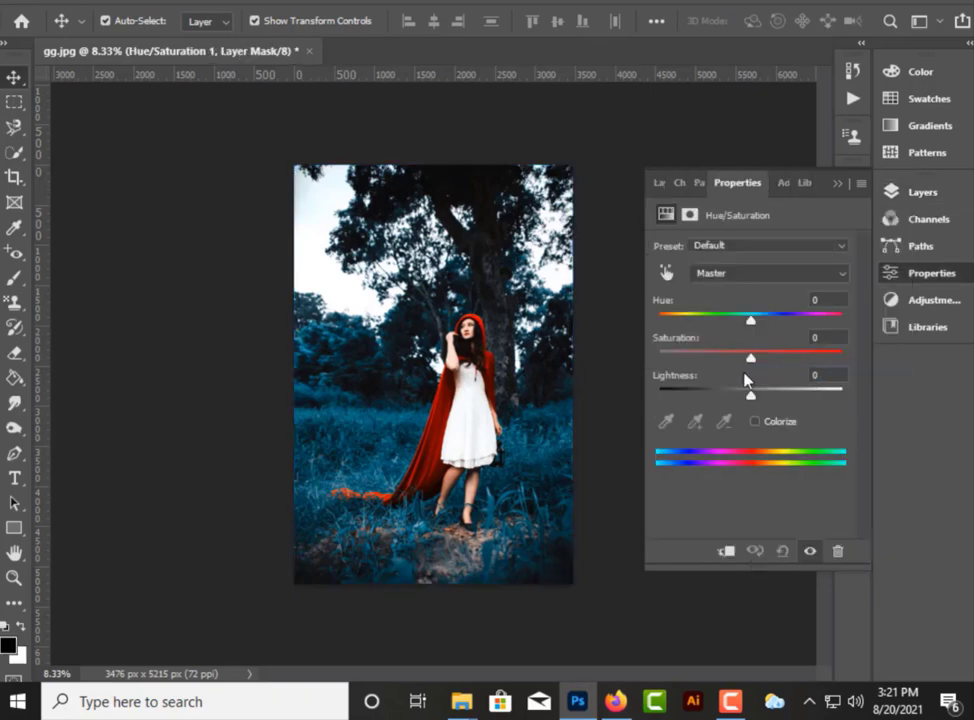
click(730, 274)
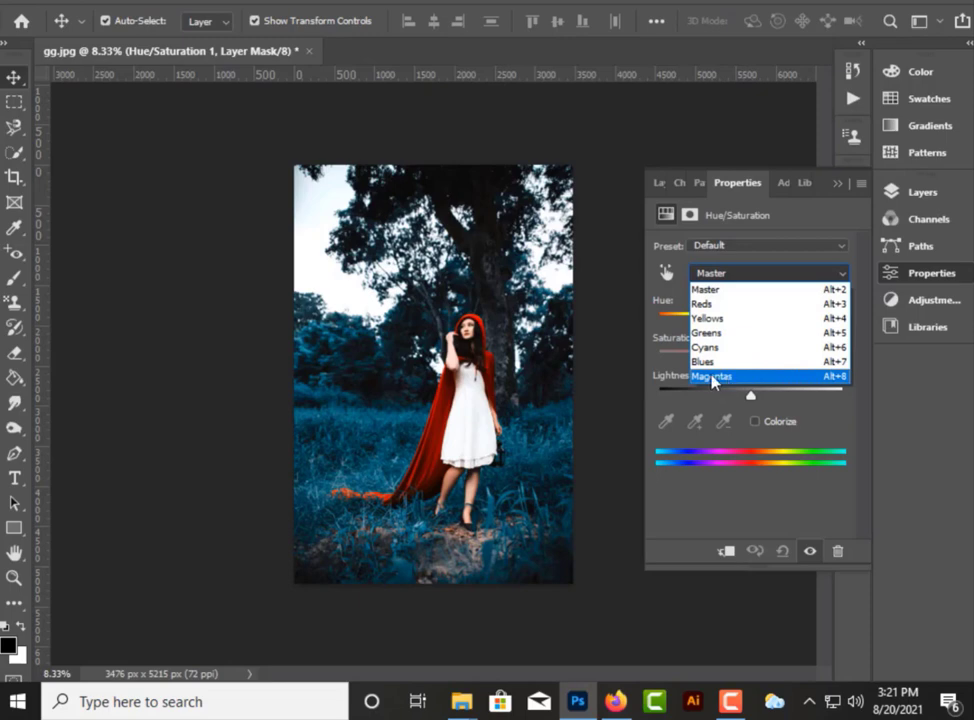
click(716, 380)
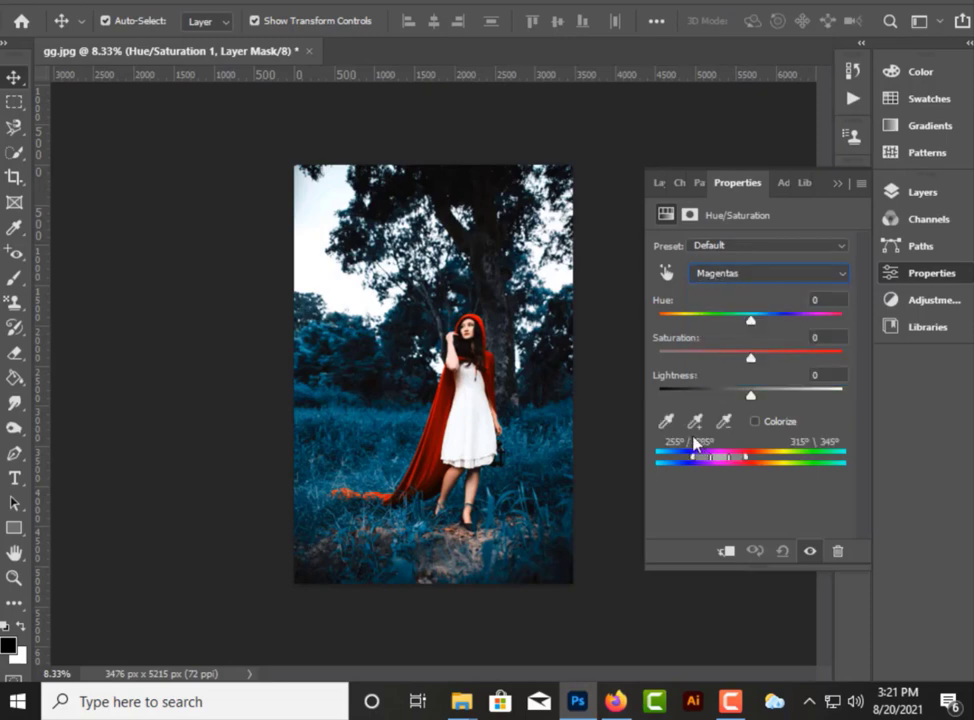
click(667, 422)
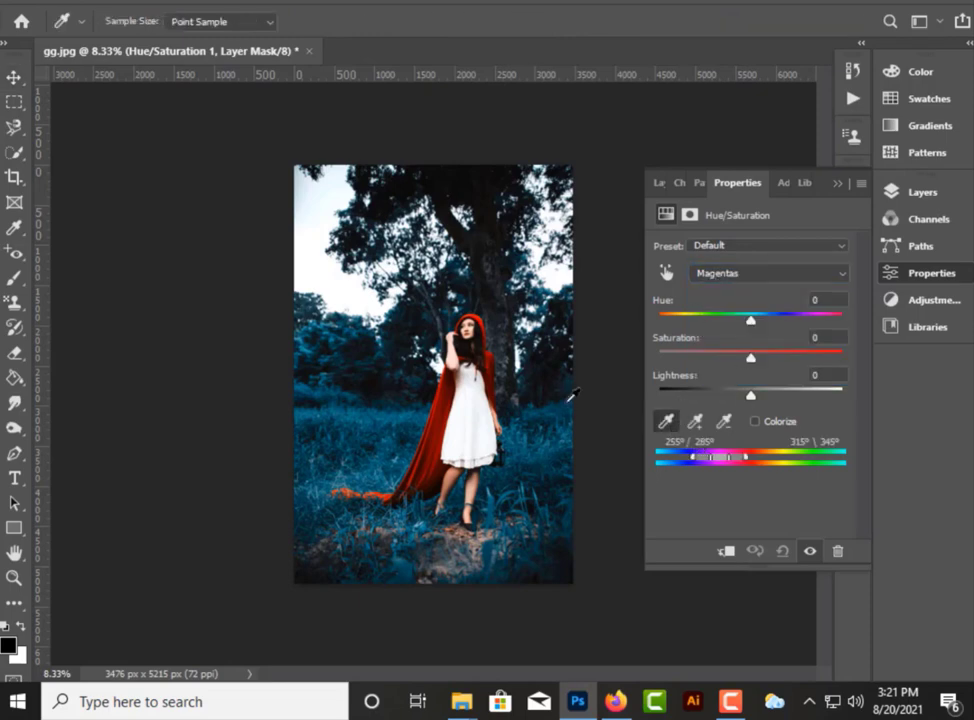
click(366, 432)
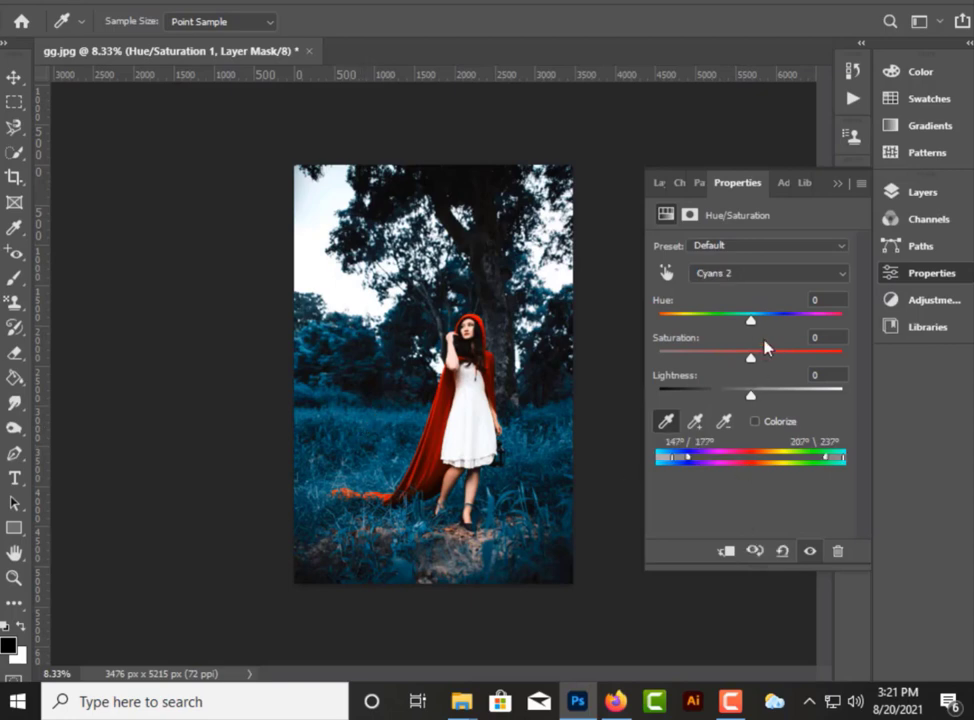
Tune the Cyans 2 hue and saturation so the foliage stays teal-blue
drag(755, 323, 839, 322)
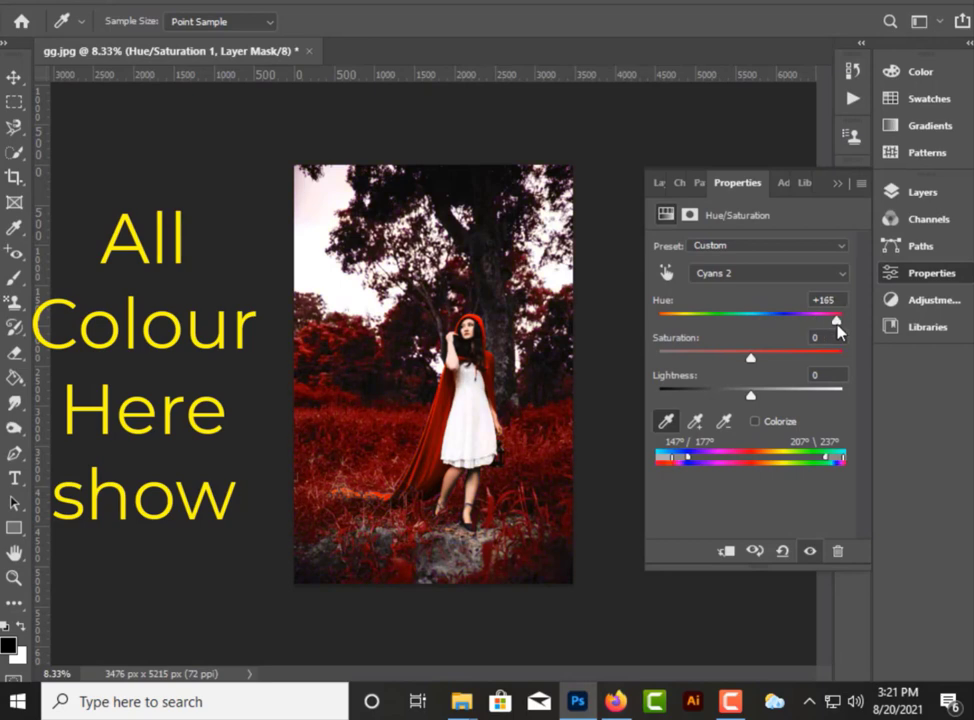
mouse_move(833, 322)
mouse_down()
mouse_move(652, 320)
mouse_move(746, 322)
mouse_up()
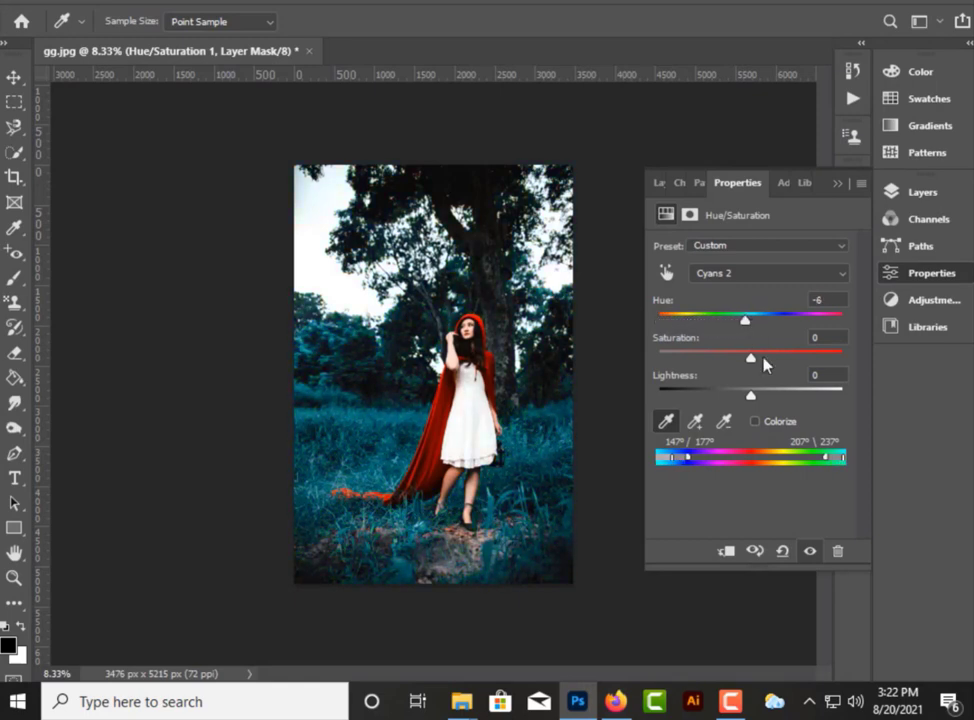
mouse_move(815, 360)
mouse_down()
mouse_move(824, 358)
mouse_move(790, 359)
mouse_move(842, 362)
mouse_move(672, 365)
mouse_move(898, 370)
mouse_move(680, 375)
mouse_move(835, 362)
mouse_move(743, 365)
mouse_up()
mouse_move(745, 320)
mouse_down()
mouse_move(686, 318)
mouse_move(747, 318)
mouse_up()
click(838, 185)
Add a Color Balance adjustment layer and shift the highlights toward cyan
click(922, 191)
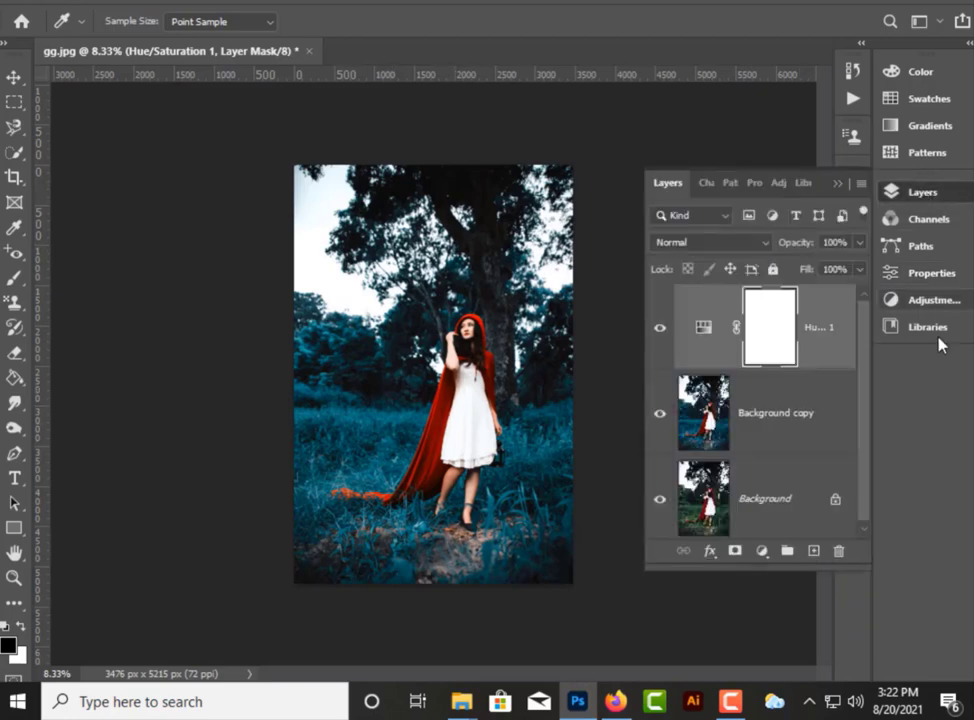
click(763, 551)
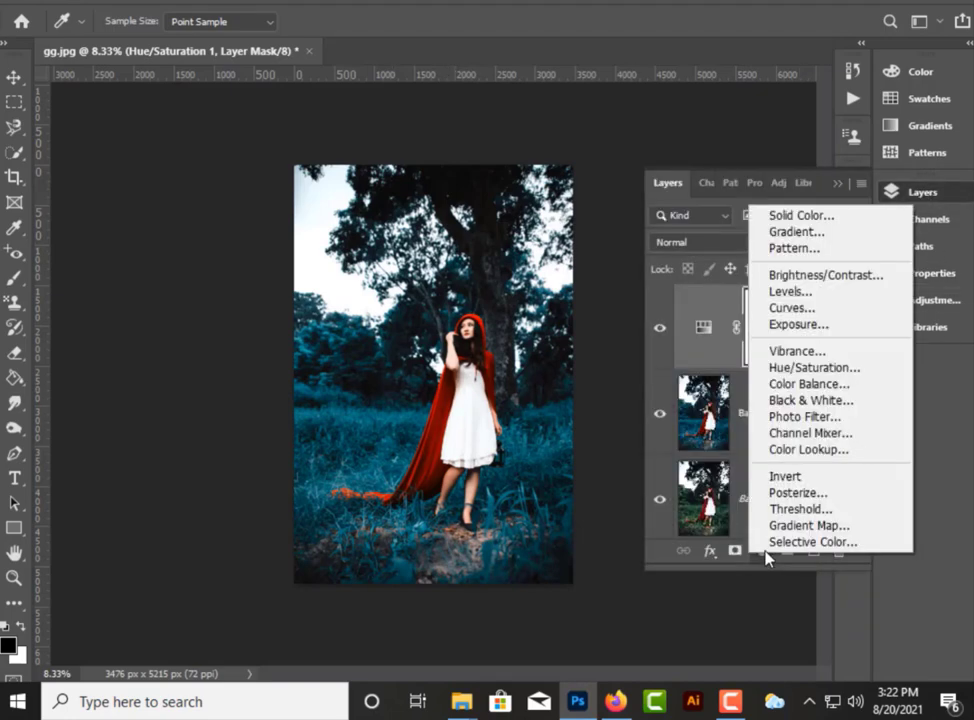
click(790, 384)
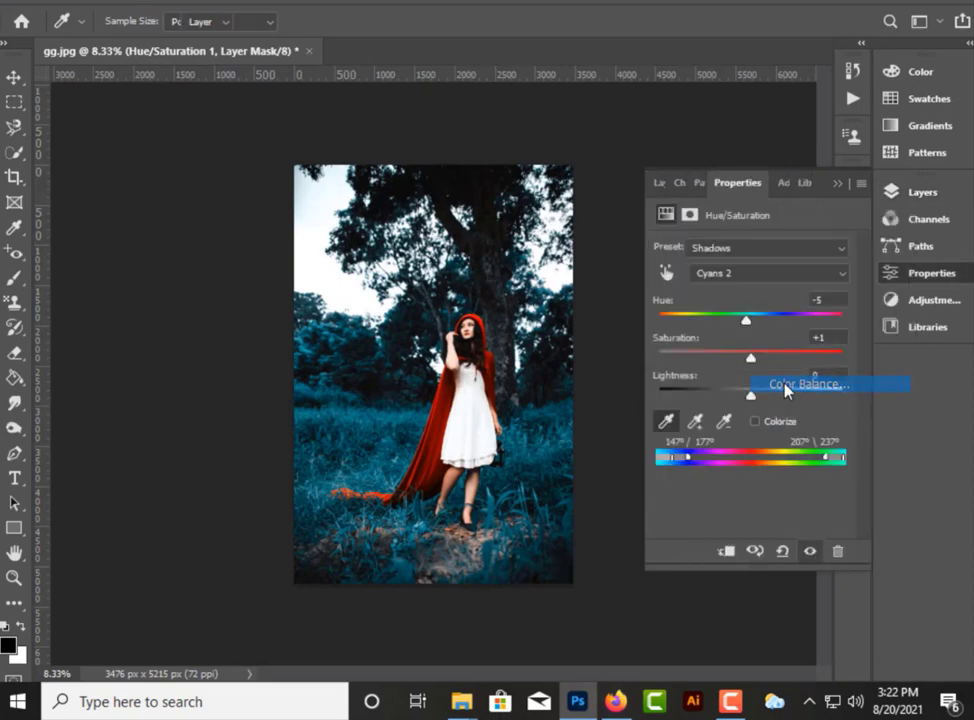
click(728, 249)
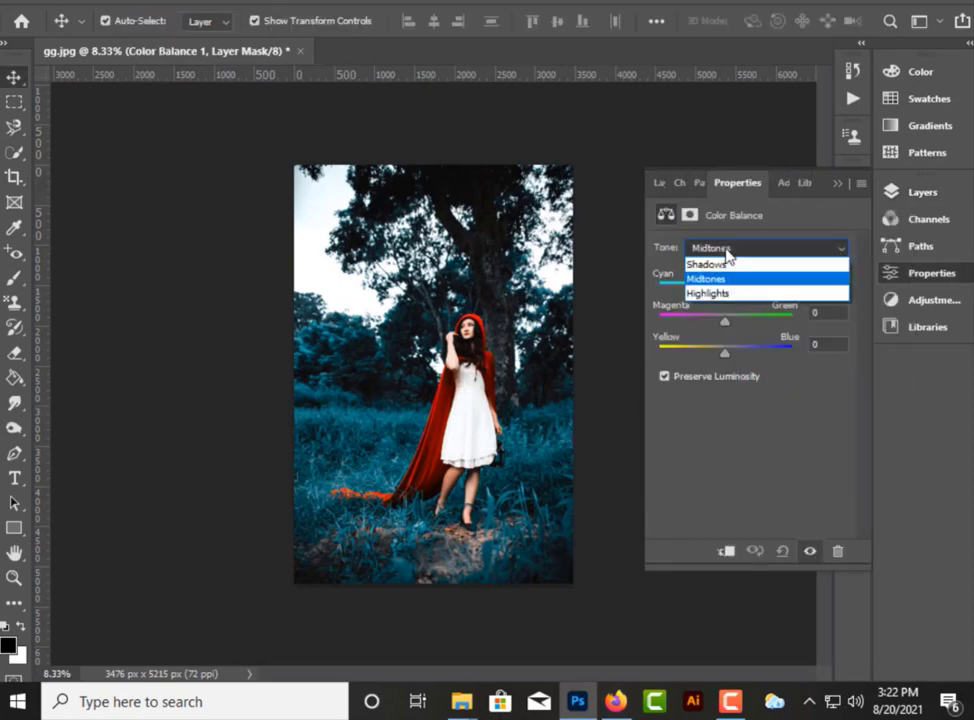
click(707, 293)
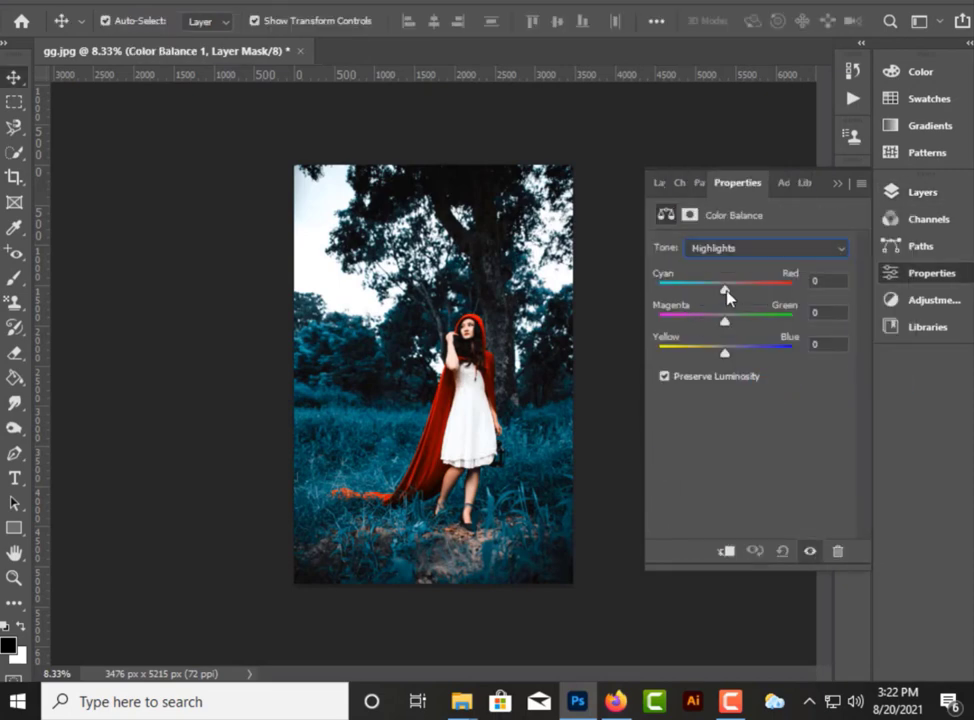
drag(724, 285, 733, 353)
Shift the Color Balance midtones toward cyan and the shadows slightly toward cyan
click(765, 248)
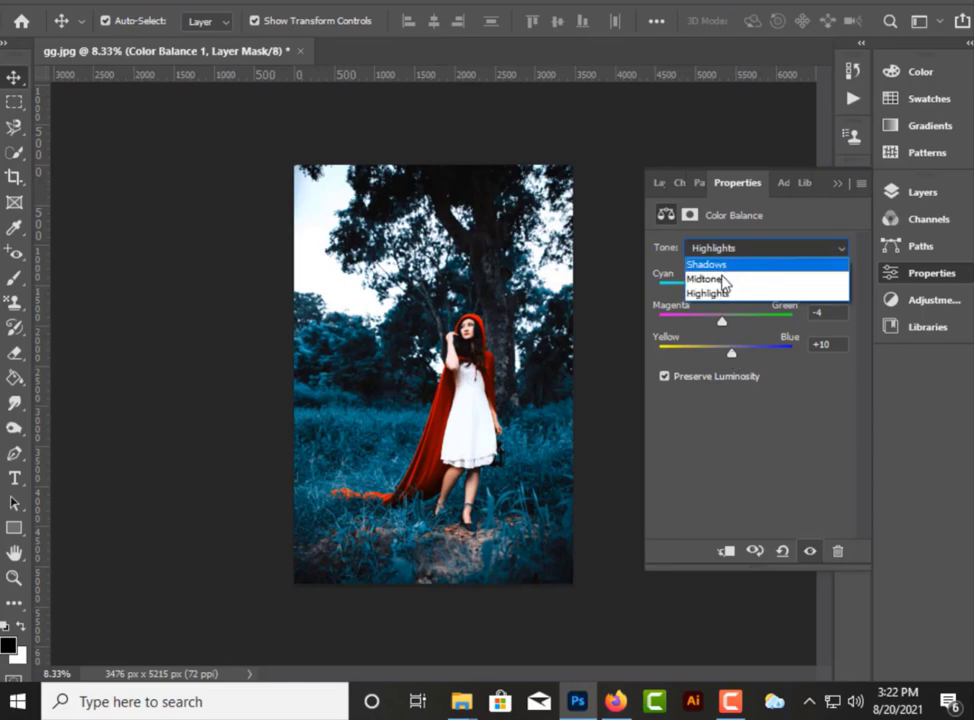
click(724, 279)
mouse_move(724, 289)
mouse_down()
mouse_move(719, 319)
mouse_move(734, 354)
mouse_up()
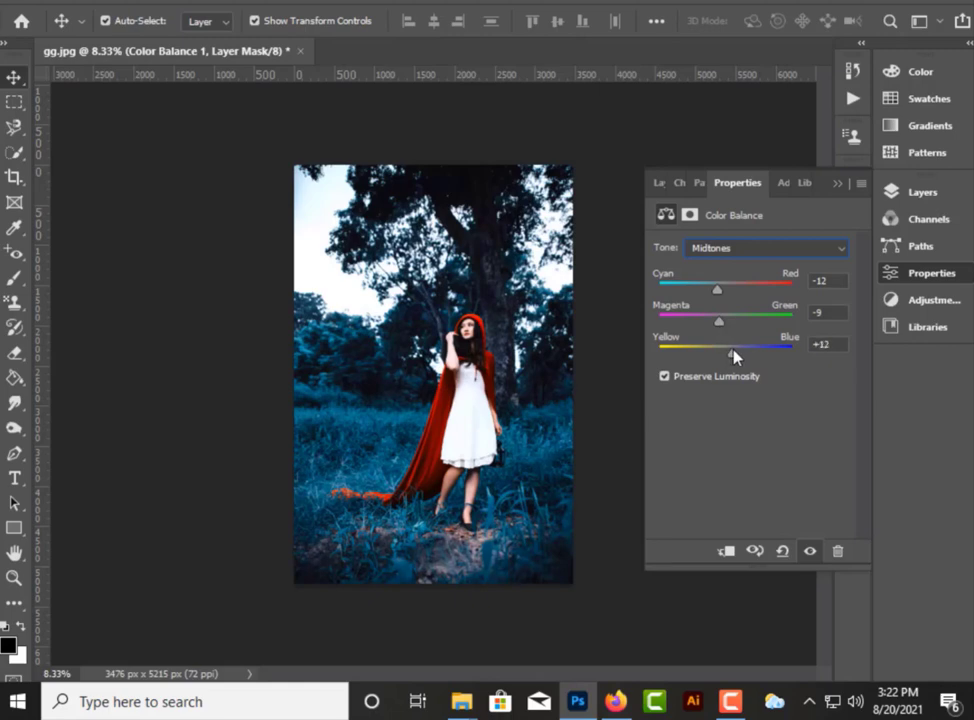
click(720, 248)
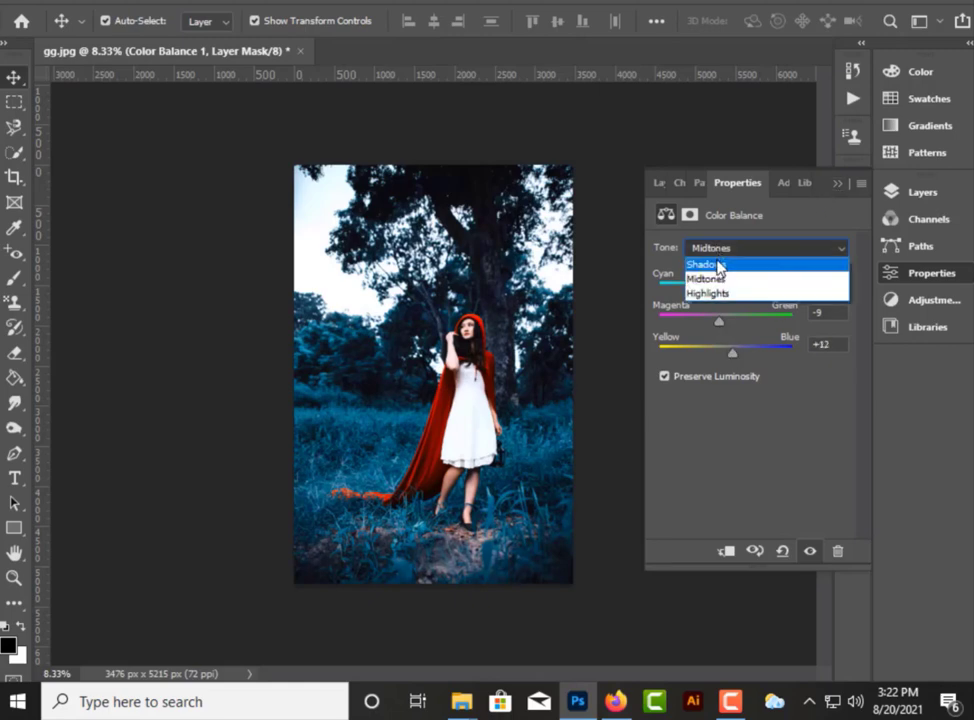
mouse_move(729, 293)
mouse_down()
mouse_move(717, 291)
mouse_move(727, 318)
mouse_move(714, 320)
mouse_move(727, 320)
mouse_move(722, 358)
mouse_up()
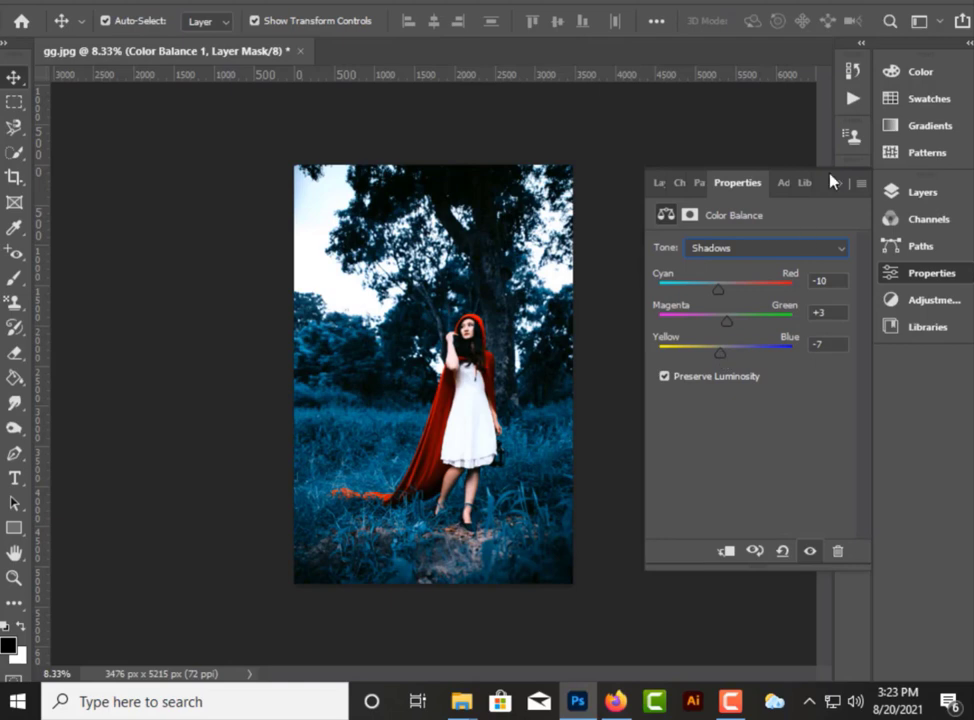
Add a Channel Mixer adjustment layer, then delete it, leaving the adjustment layer list open
click(935, 195)
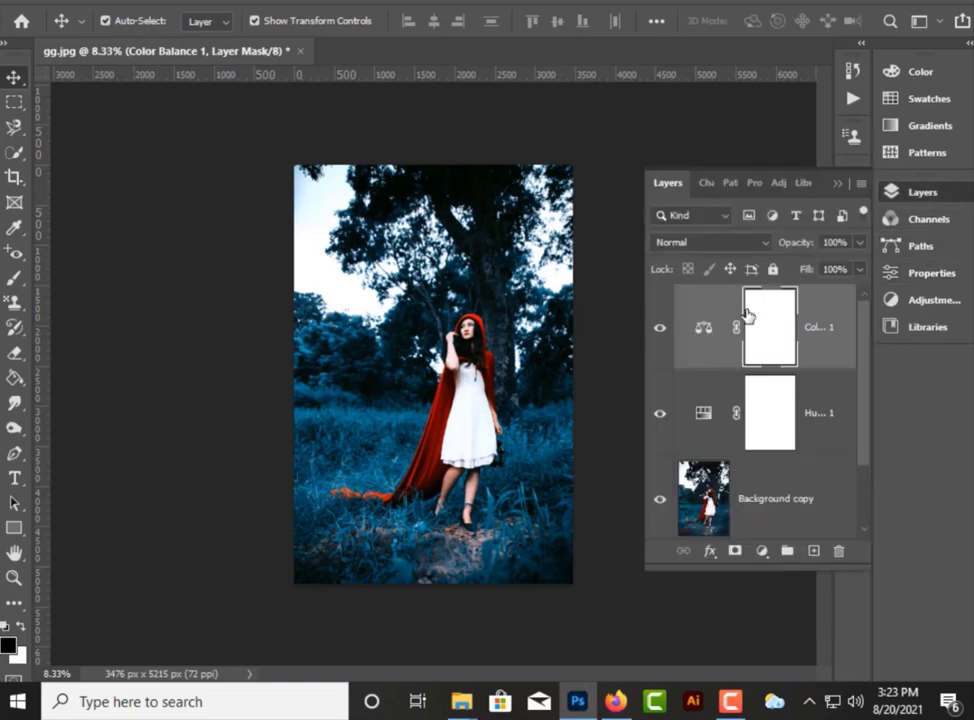
click(762, 550)
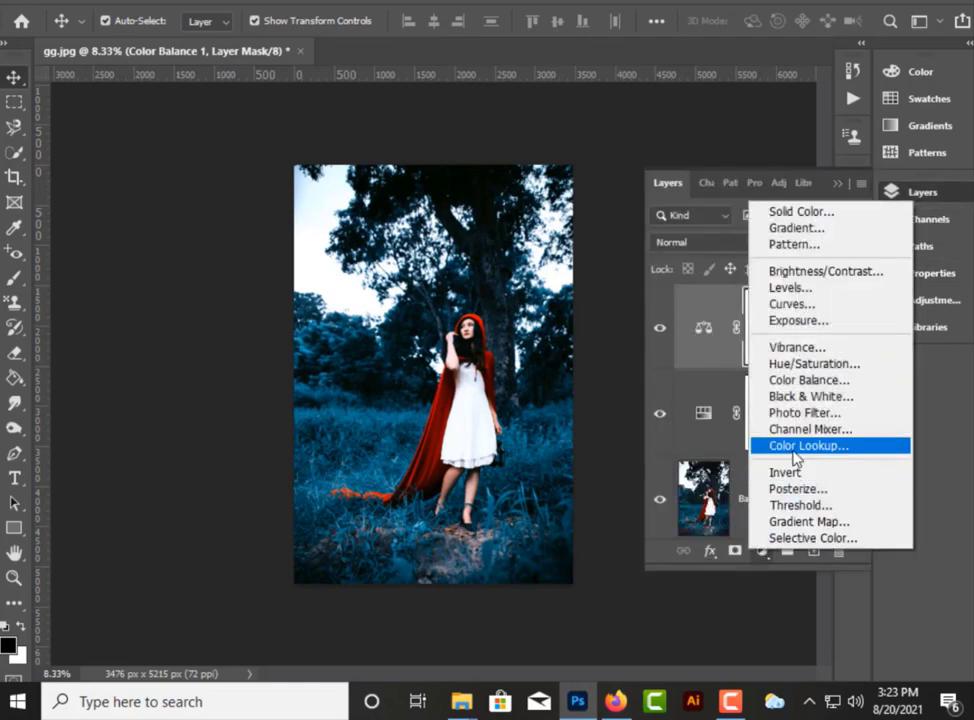
click(797, 429)
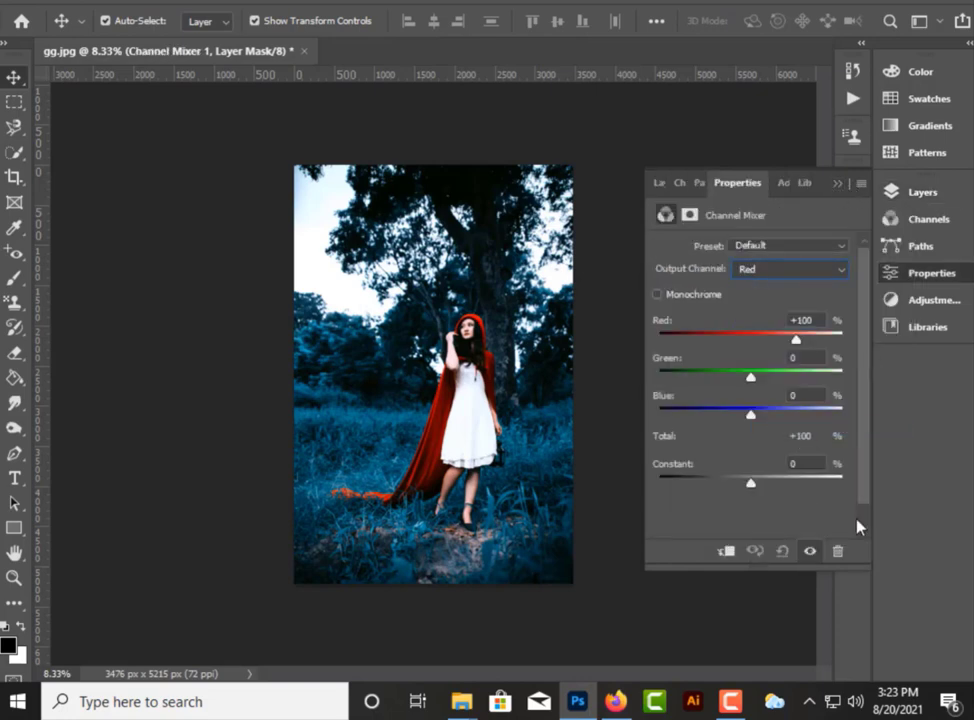
click(838, 551)
click(427, 264)
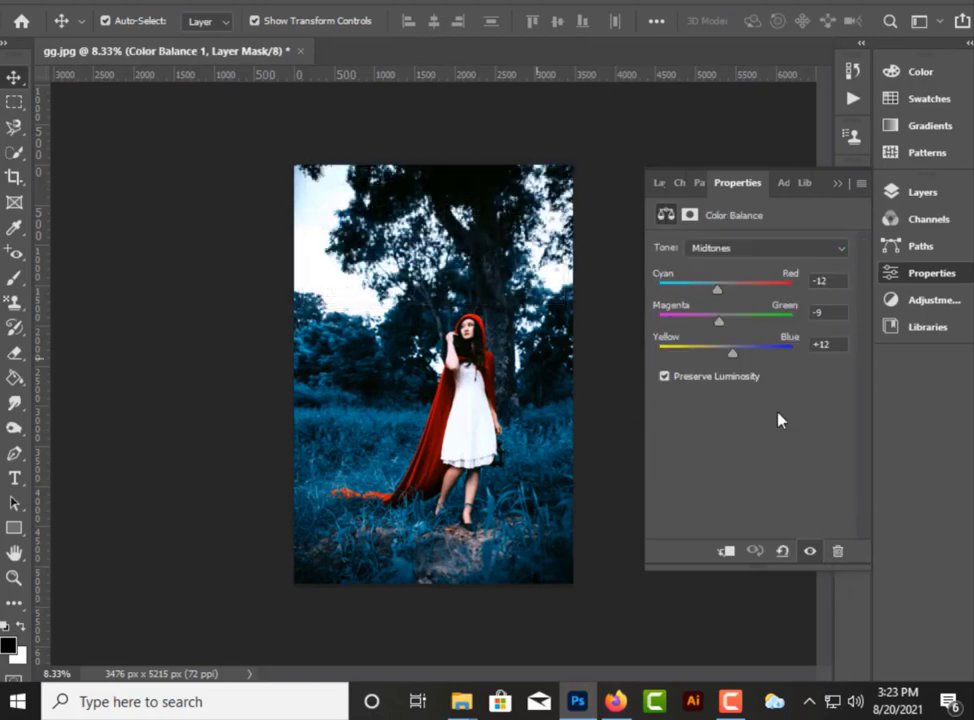
click(907, 191)
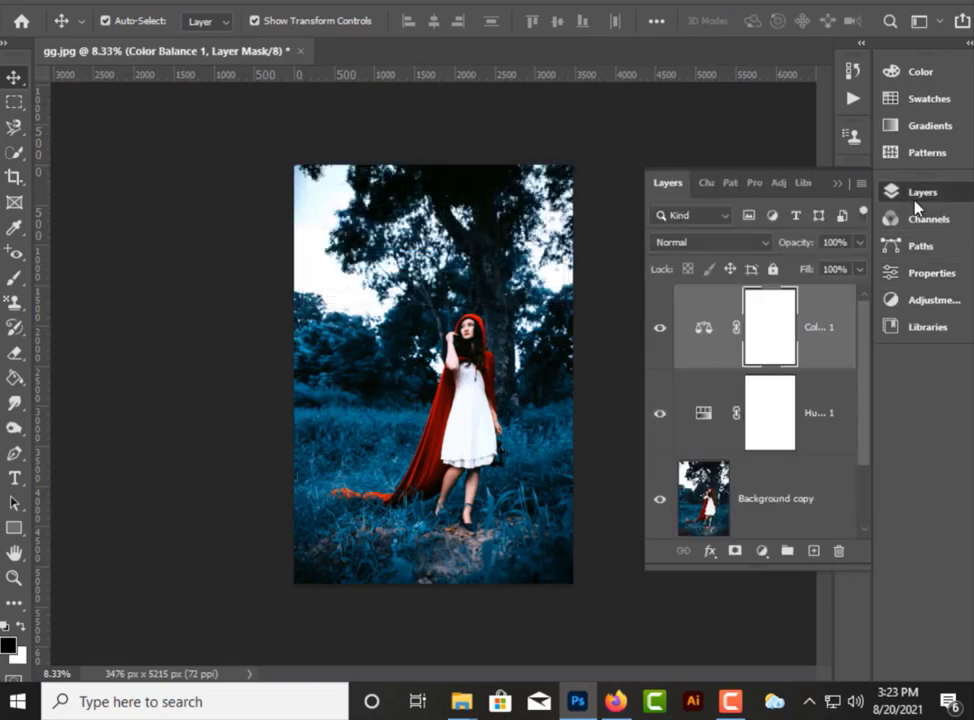
click(759, 551)
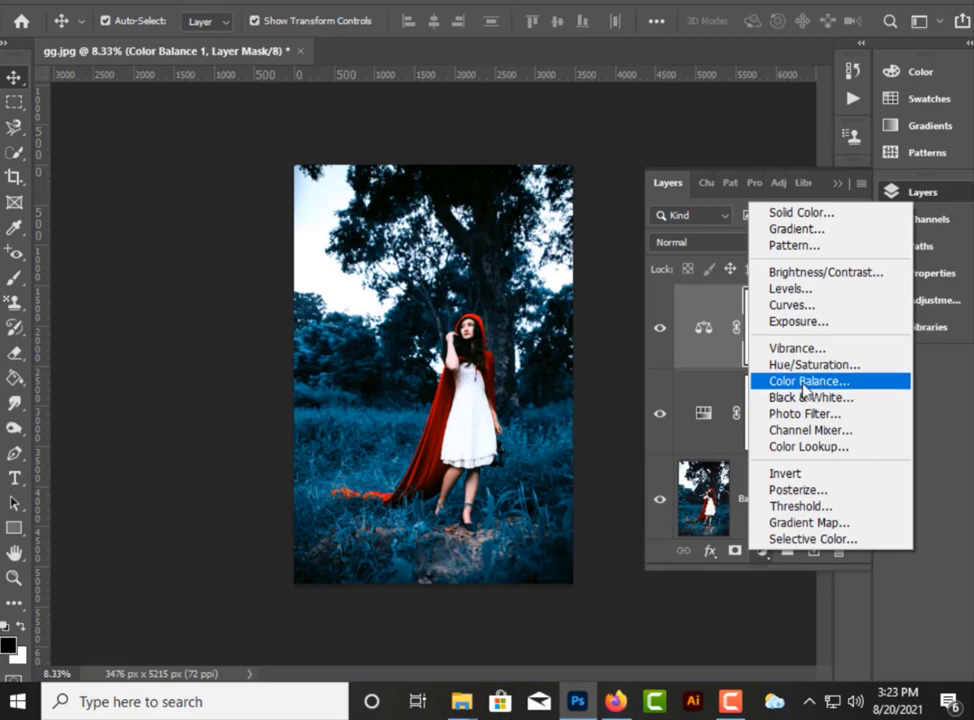
Add a second Hue/Saturation layer limited to Cyans, sampled from the grass
click(805, 364)
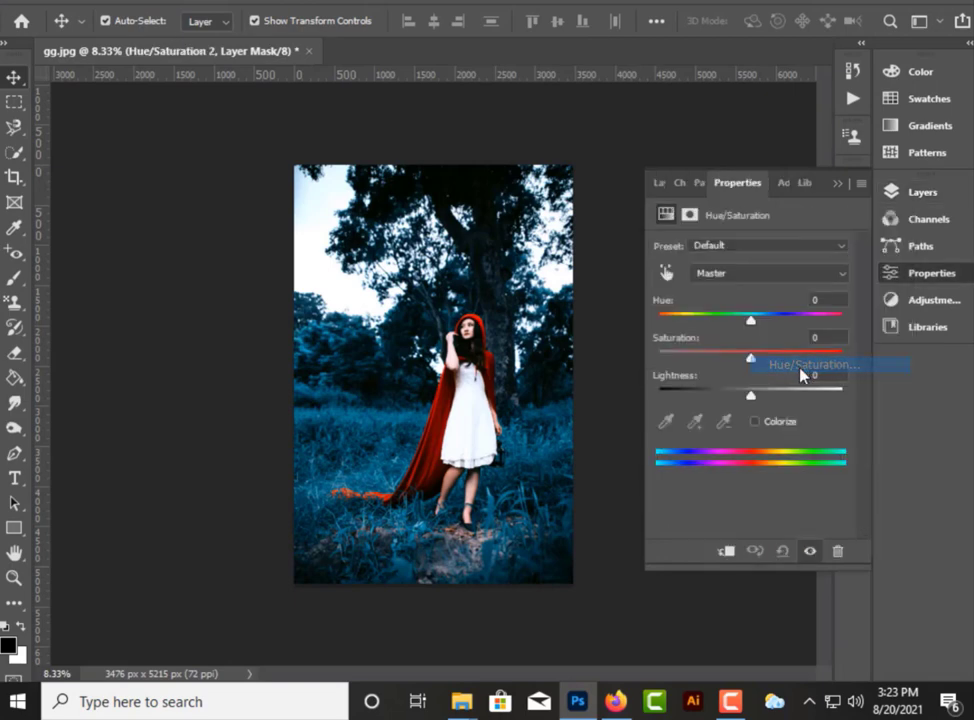
click(745, 278)
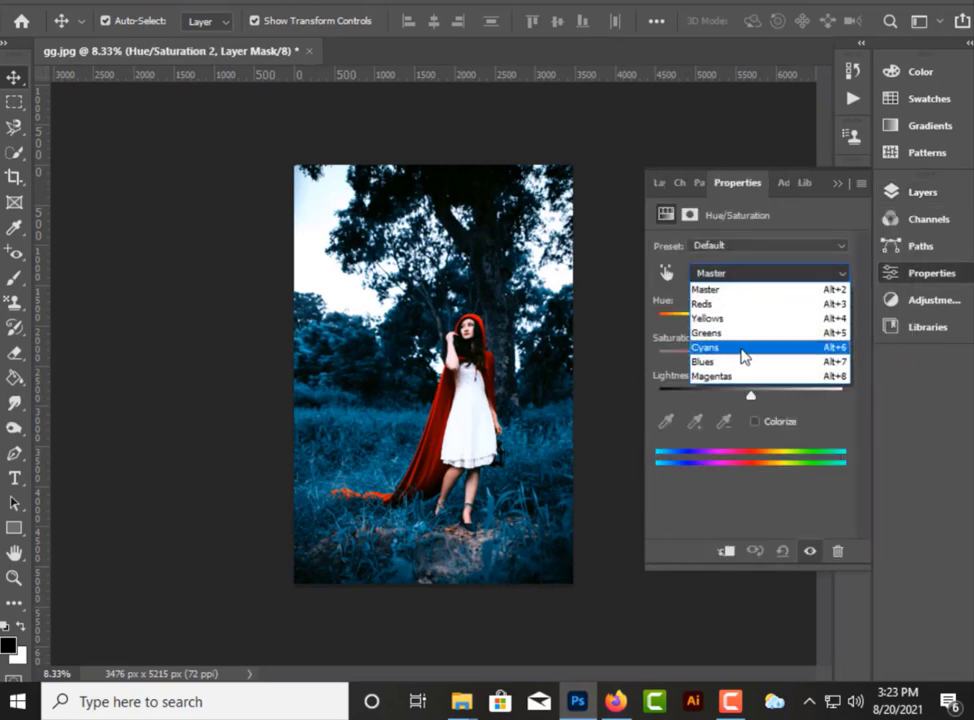
click(726, 348)
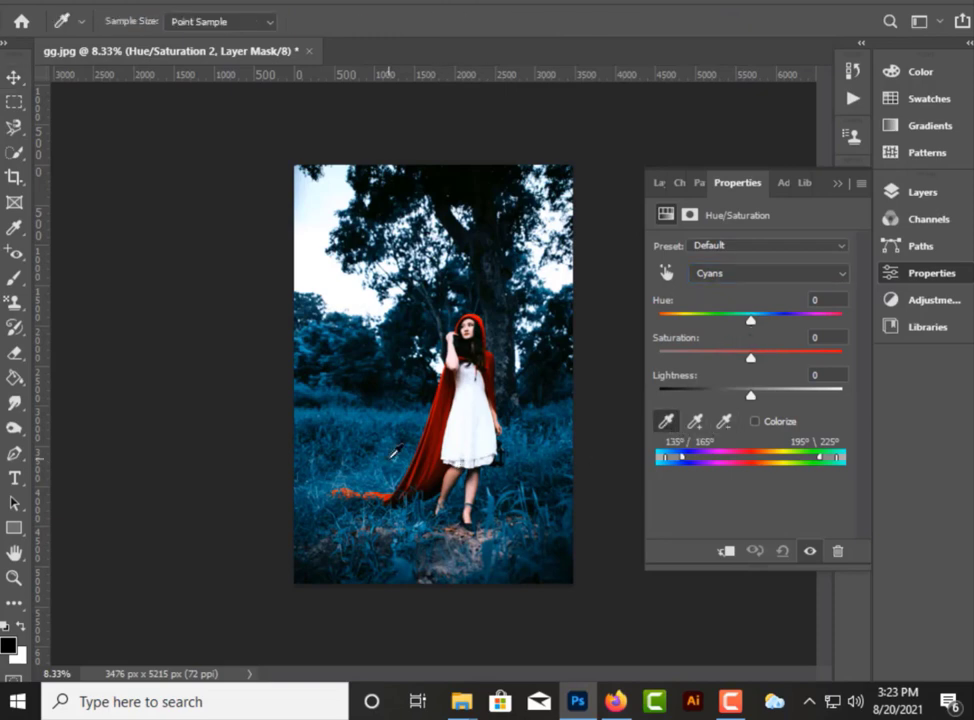
click(395, 452)
Set the cyan Hue to +149 and Saturation to +37, turning the foliage crimson
mouse_move(752, 328)
mouse_down()
mouse_move(667, 326)
mouse_move(868, 326)
mouse_up()
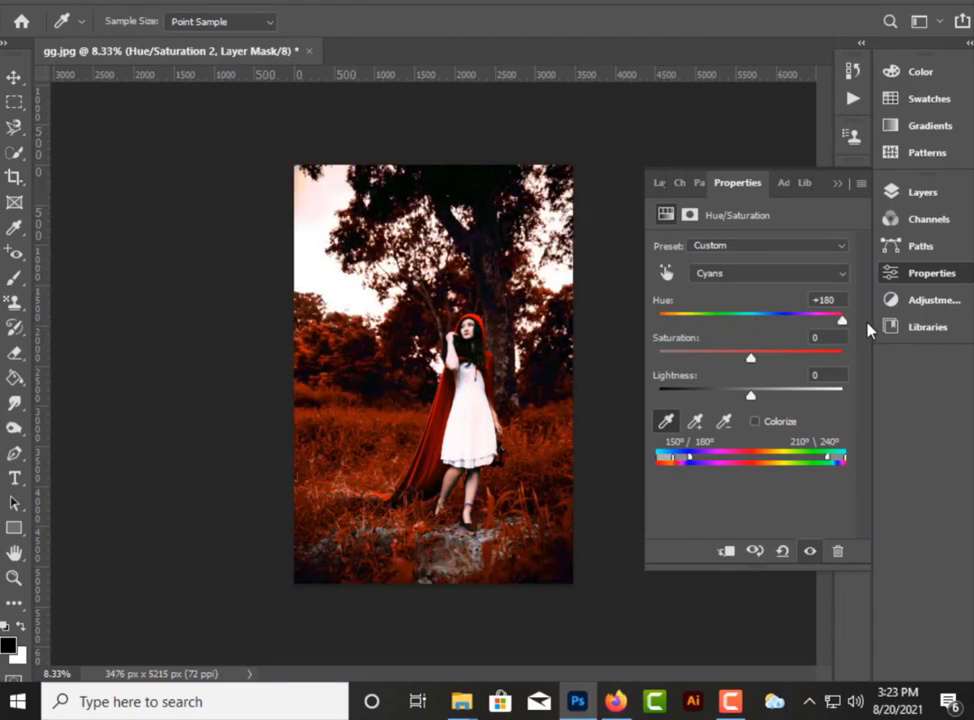
mouse_move(751, 358)
mouse_down()
mouse_move(824, 358)
mouse_move(711, 358)
mouse_move(888, 374)
mouse_move(769, 363)
mouse_up()
mouse_move(828, 322)
mouse_down()
mouse_move(689, 322)
mouse_move(848, 326)
mouse_move(774, 326)
mouse_move(833, 341)
mouse_up()
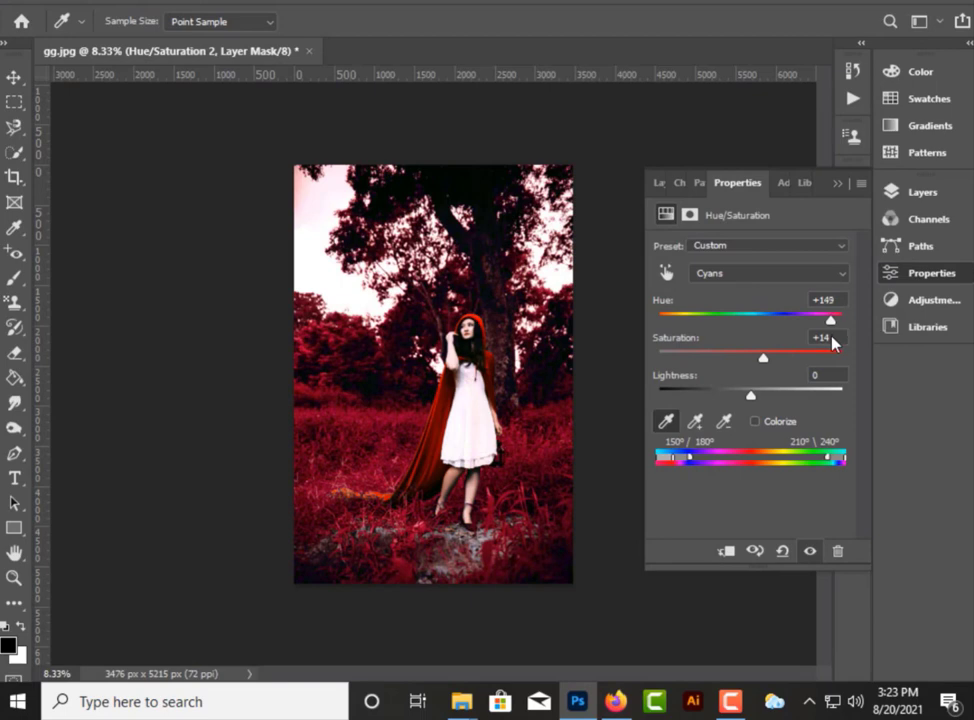
mouse_move(772, 360)
mouse_down()
mouse_move(793, 364)
mouse_move(785, 364)
mouse_up()
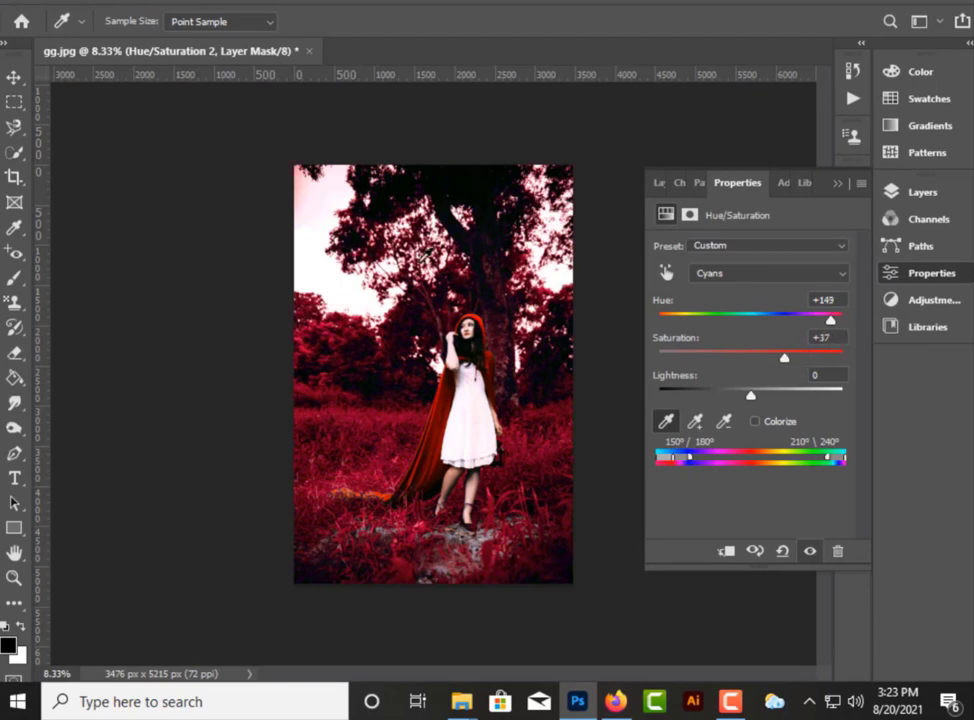